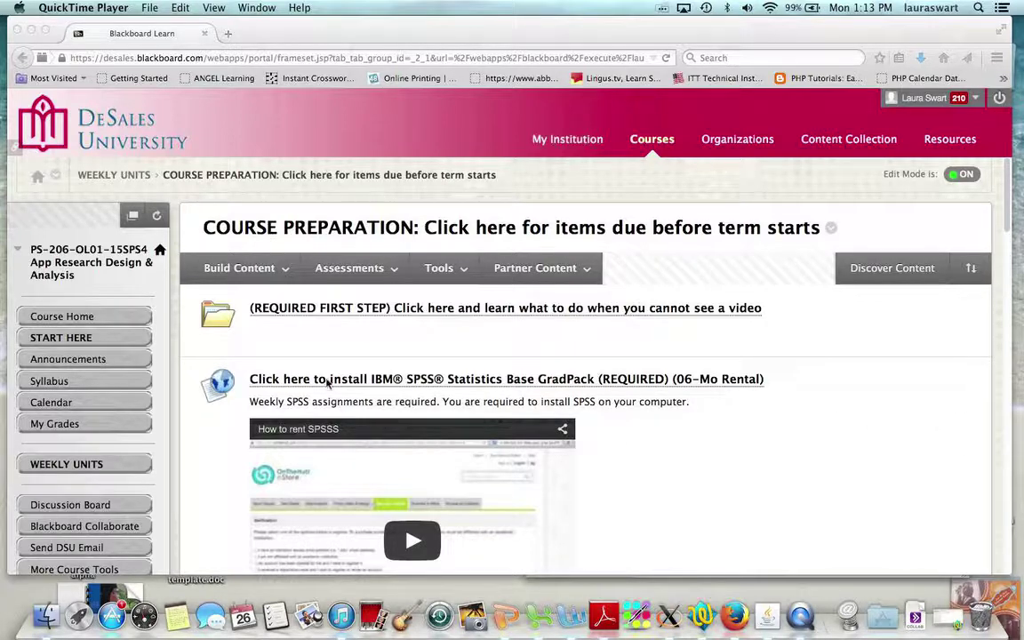
Follow the IBM SPSS Statistics Base GradPack install link and filter the listings to Mac.
{"action": "left_click", "coordinate": [708, 445]}
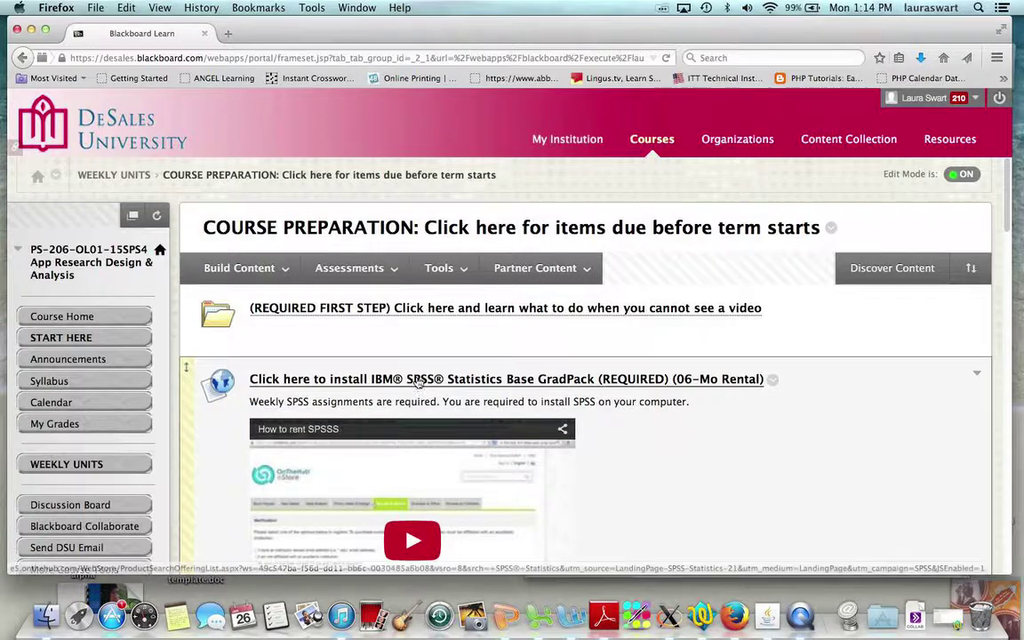
{"action": "left_click", "coordinate": [347, 380]}
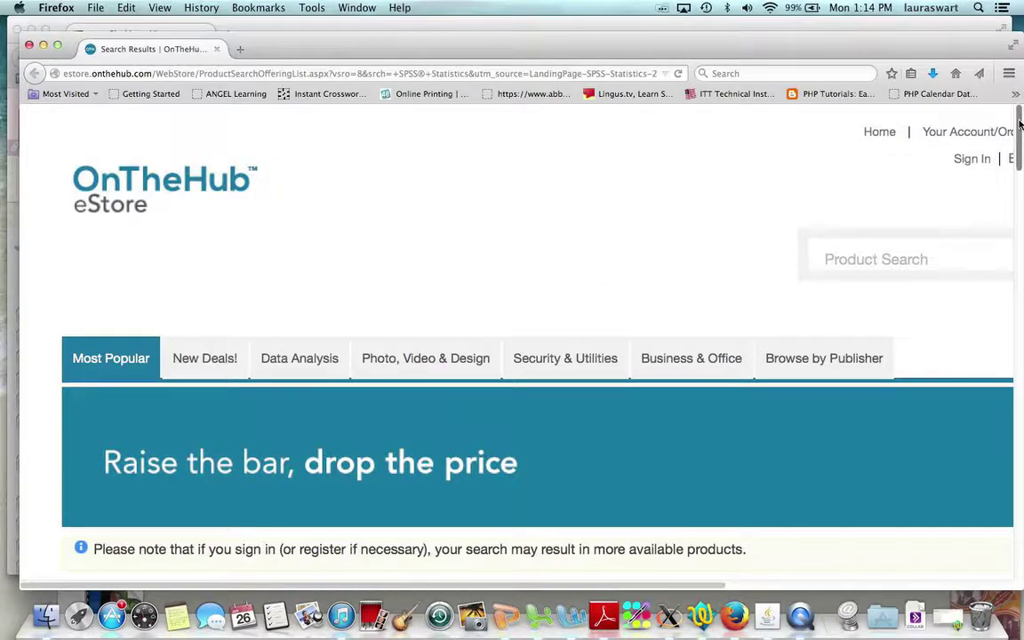
{"action": "left_click_drag", "start_coordinate": [1020, 127], "coordinate": [1008, 196]}
{"action": "left_click_drag", "start_coordinate": [76, 451], "coordinate": [192, 449]}
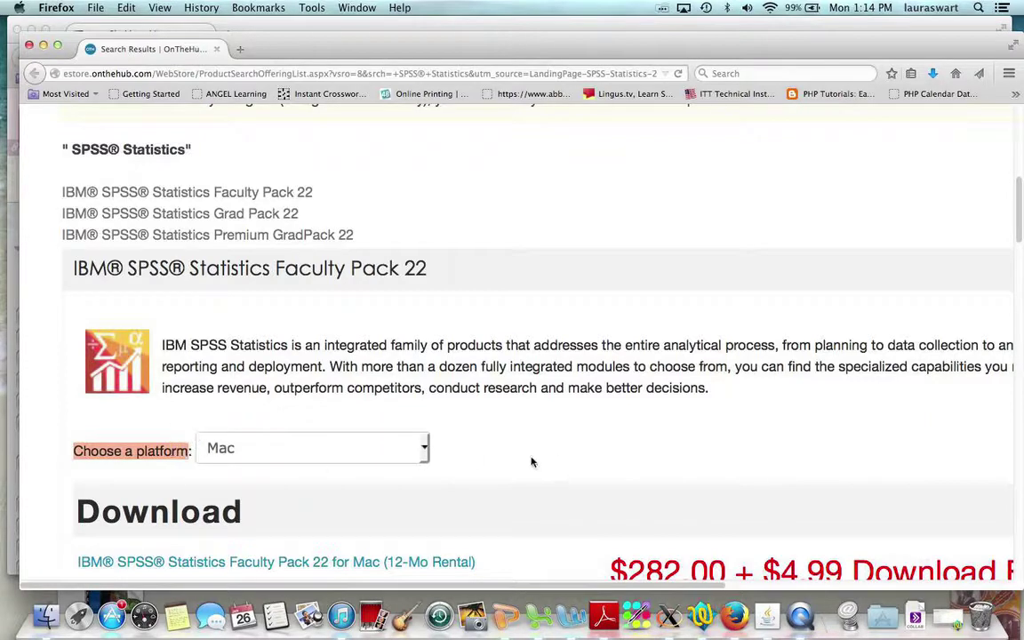
{"action": "left_click", "coordinate": [529, 459]}
{"action": "left_click", "coordinate": [424, 449]}
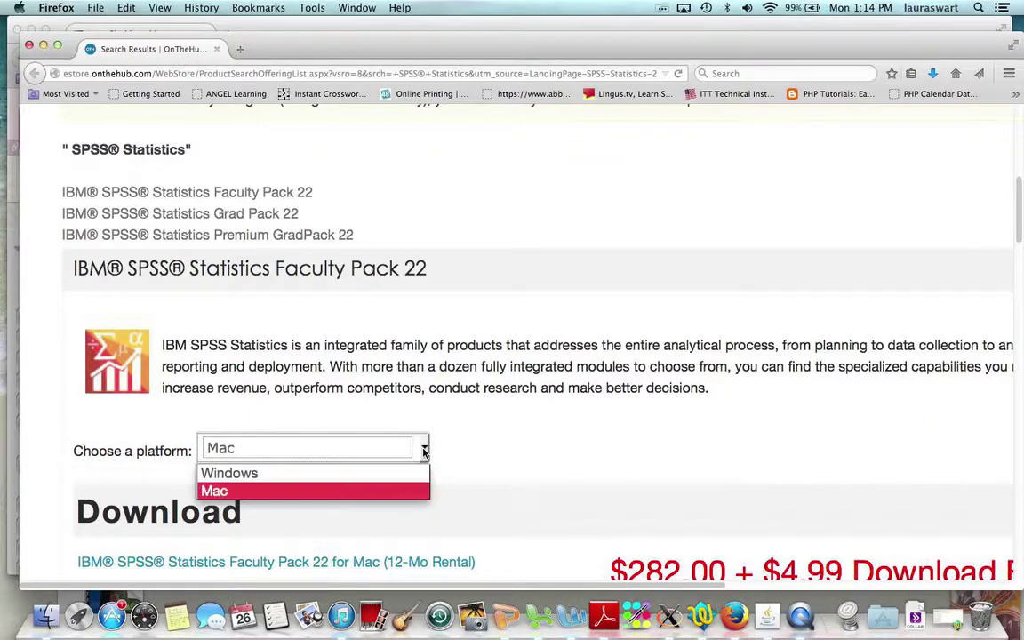
{"action": "left_click", "coordinate": [217, 492]}
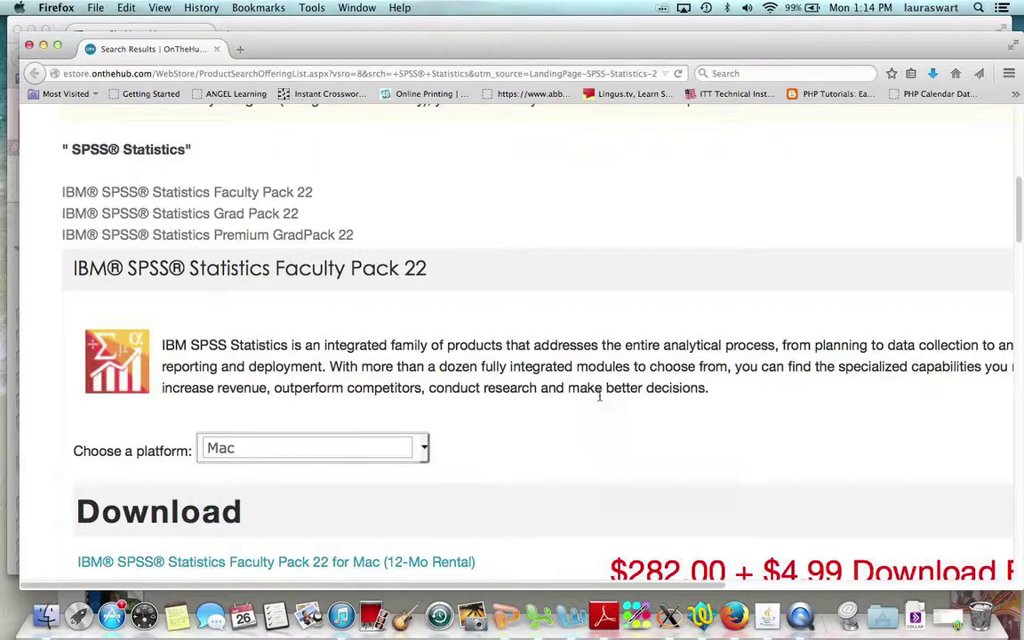
In Grad Pack Download, highlight the $39.25 Base GradPack 06-Mo Rental price and name.
{"action": "scroll", "coordinate": [1016, 207], "scroll_direction": "down", "scroll_amount": 1}
{"action": "left_click_drag", "start_coordinate": [1016, 207], "coordinate": [1008, 341]}
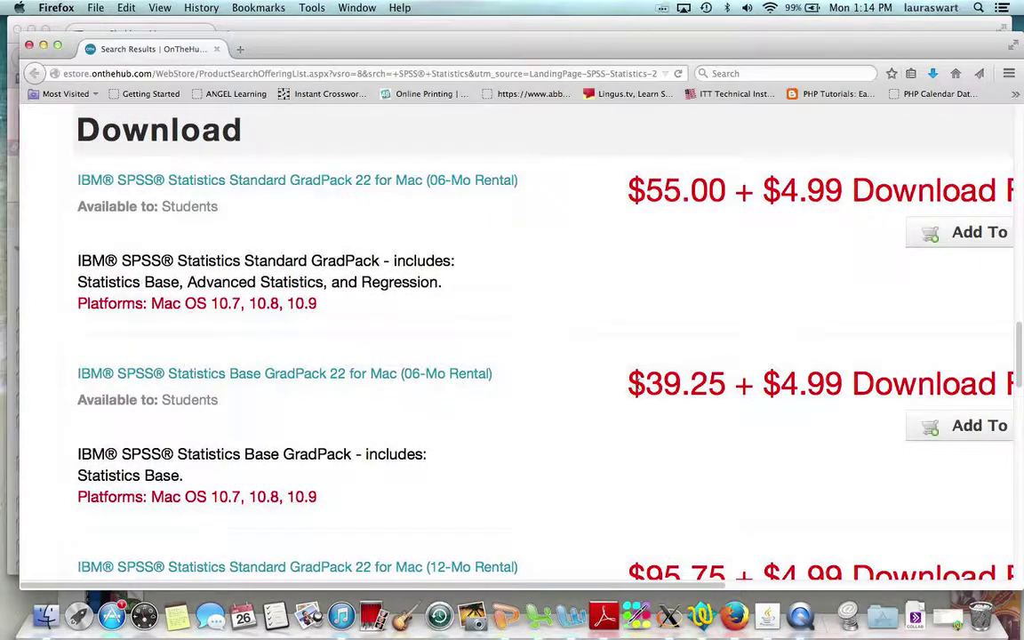
{"action": "left_click_drag", "start_coordinate": [630, 382], "coordinate": [841, 384]}
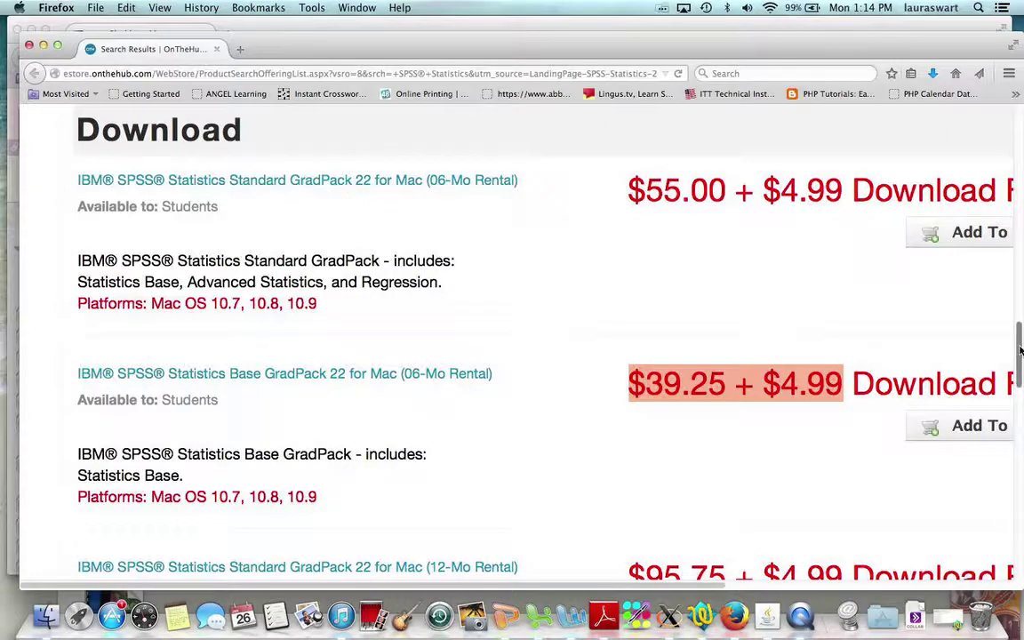
{"action": "left_click", "coordinate": [301, 416]}
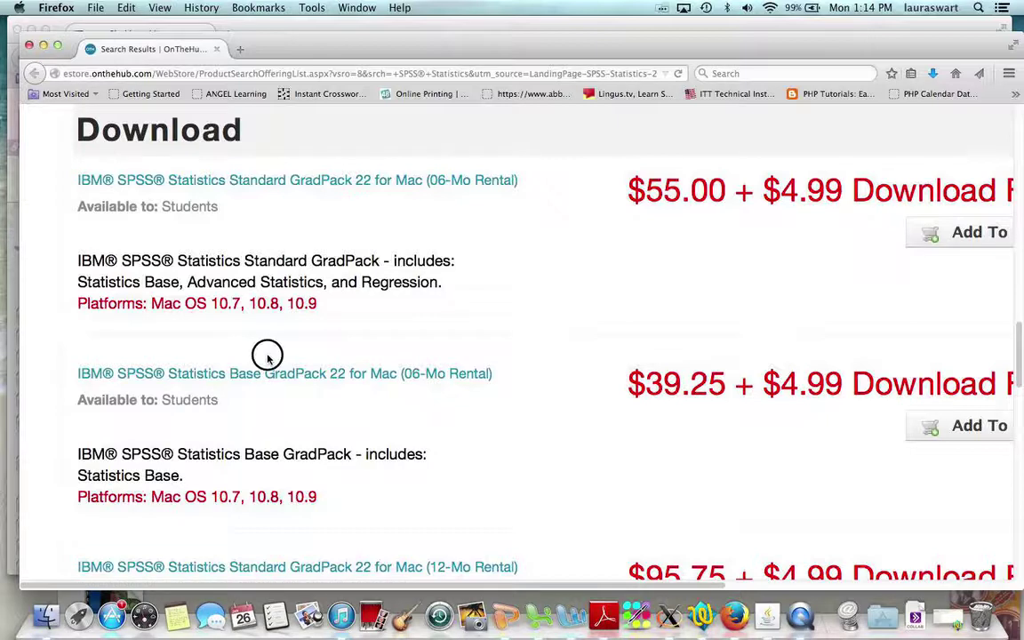
{"action": "left_click_drag", "start_coordinate": [265, 352], "coordinate": [503, 371]}
{"action": "left_click", "coordinate": [490, 413]}
{"action": "left_click_drag", "start_coordinate": [77, 374], "coordinate": [387, 378]}
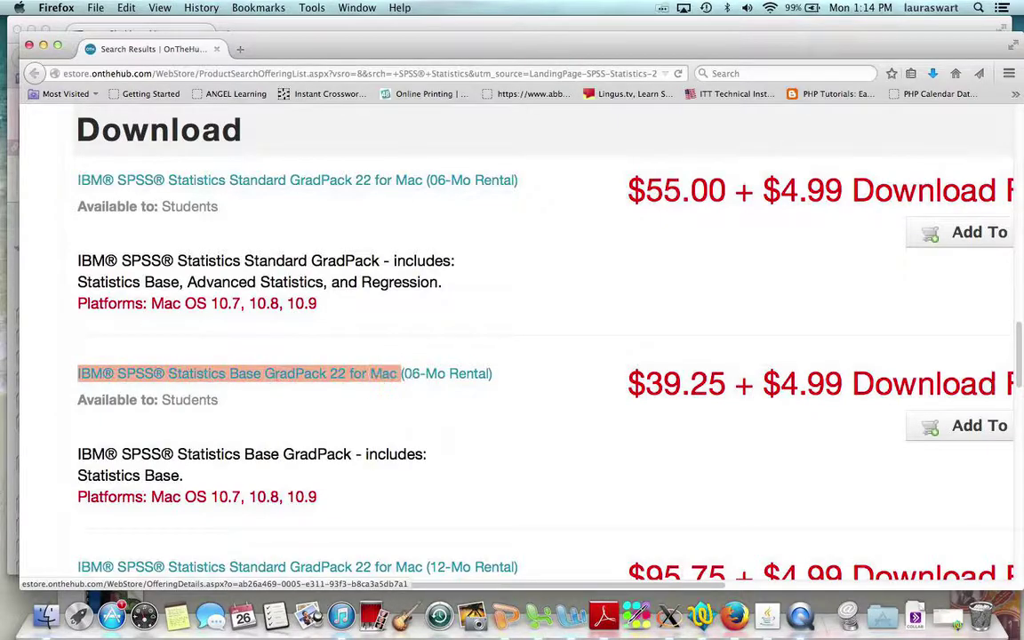
Reselect Mac as the platform and highlight the $39.25 + $4.99 rental price.
{"action": "scroll", "coordinate": [821, 320], "scroll_direction": "up", "scroll_amount": 10}
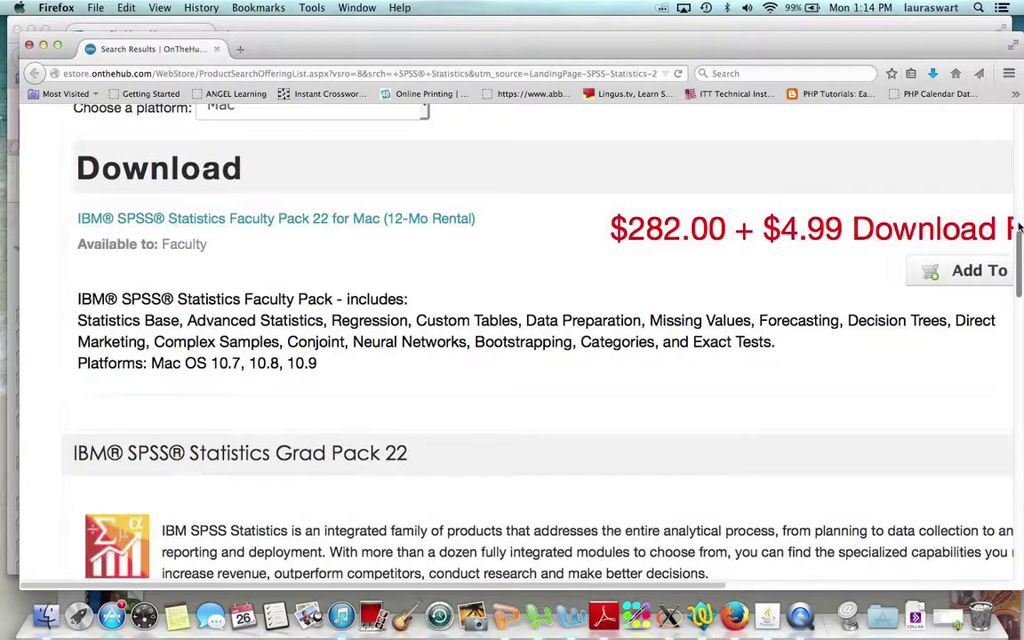
{"action": "scroll", "coordinate": [535, 258], "scroll_direction": "up", "scroll_amount": 3}
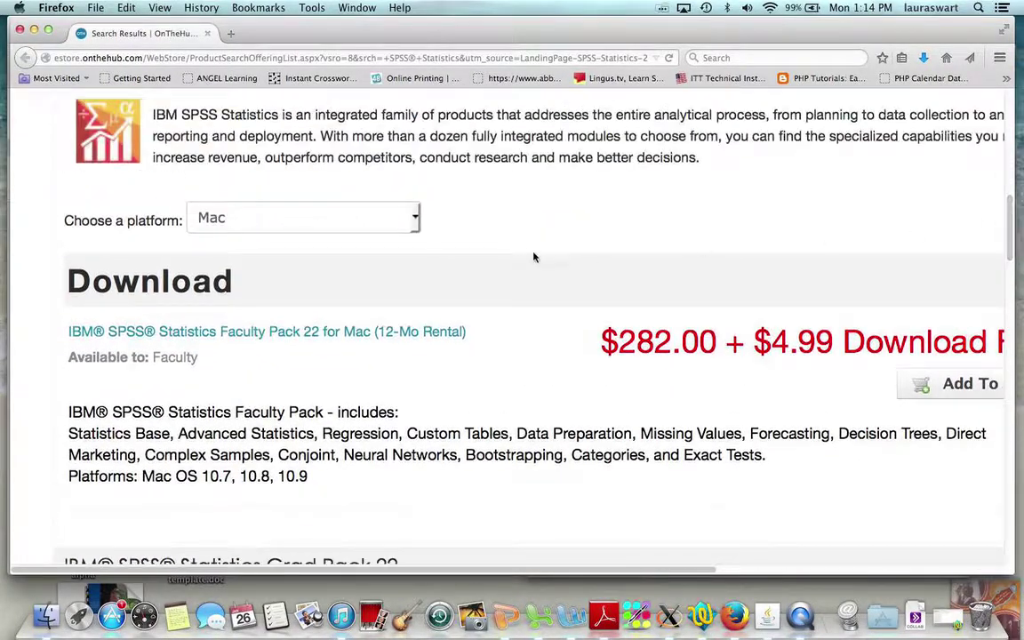
{"action": "left_click", "coordinate": [415, 217]}
{"action": "left_click", "coordinate": [379, 261]}
{"action": "left_click_drag", "start_coordinate": [1008, 226], "coordinate": [1008, 334]}
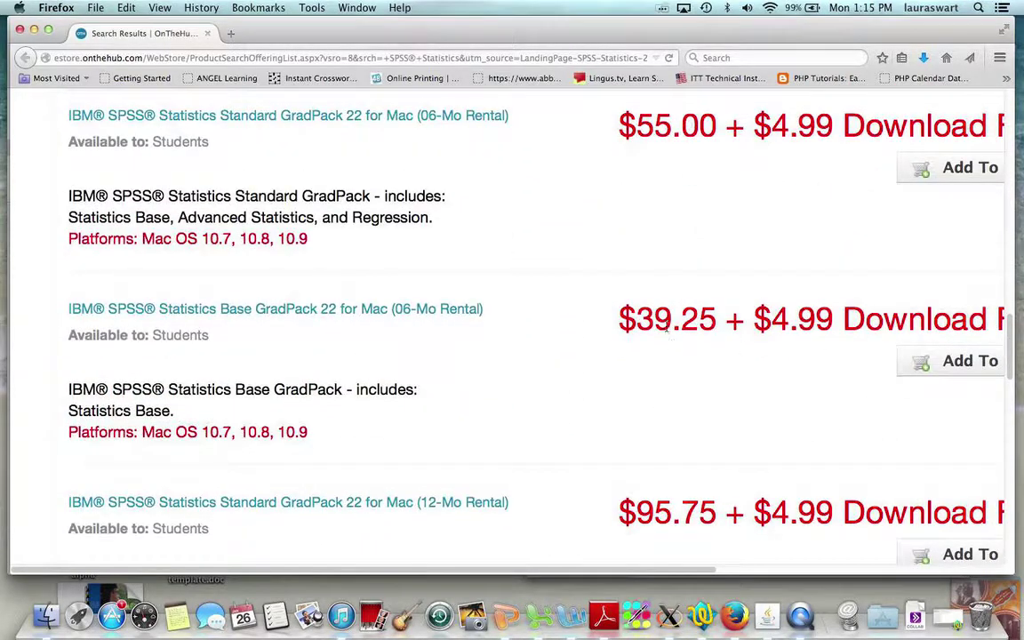
{"action": "left_click_drag", "start_coordinate": [834, 318], "coordinate": [617, 317]}
{"action": "left_click", "coordinate": [572, 330]}
Add the Base GradPack 06-Mo Rental to the cart and choose Register on Sign In.
{"action": "left_click", "coordinate": [921, 360]}
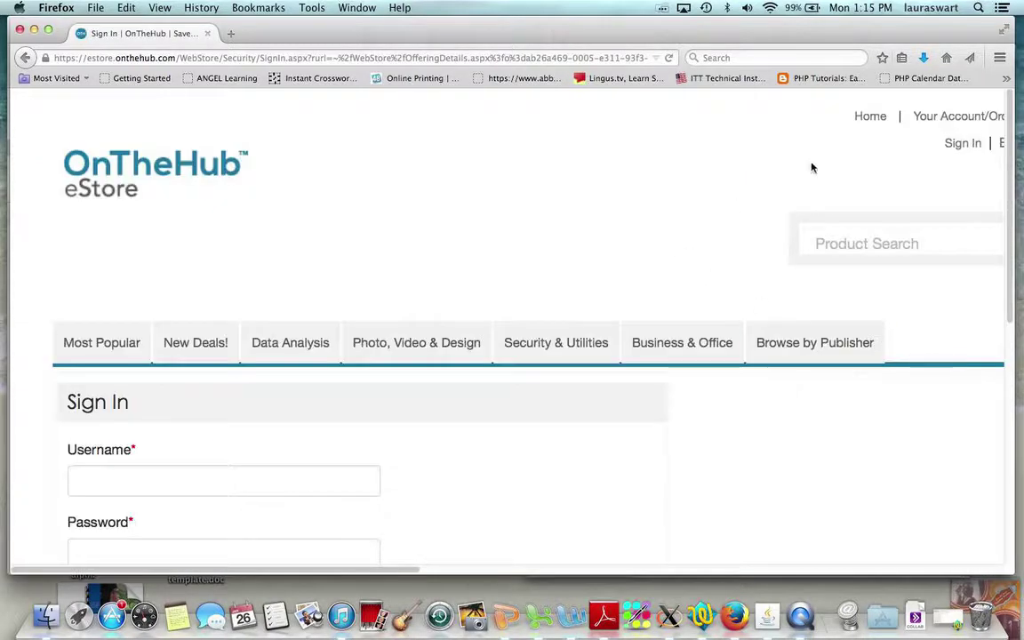
{"action": "left_click_drag", "start_coordinate": [1009, 166], "coordinate": [983, 299]}
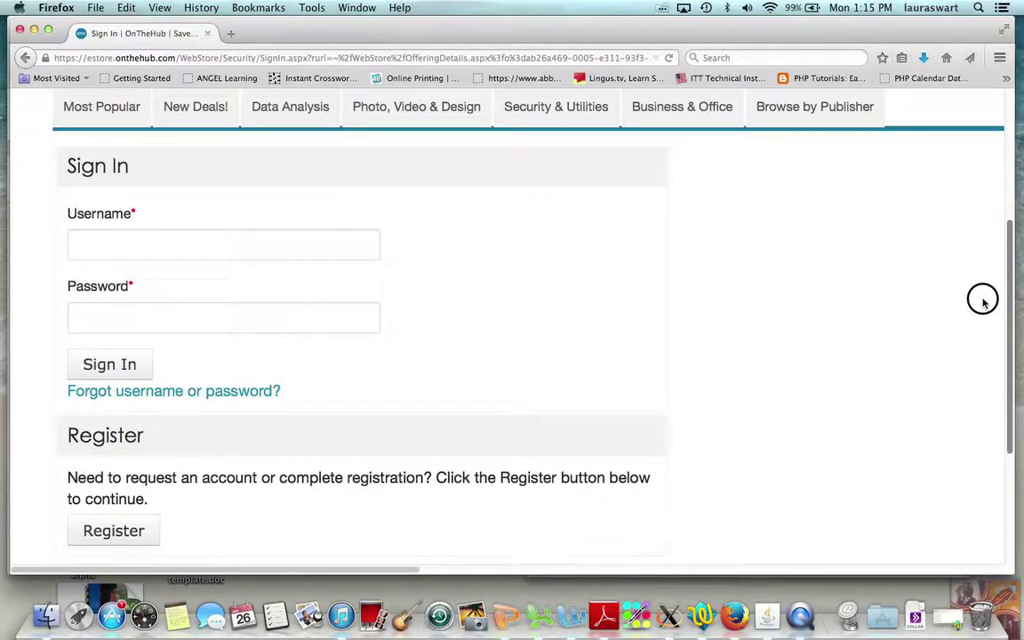
{"action": "left_click_drag", "start_coordinate": [983, 300], "coordinate": [978, 315]}
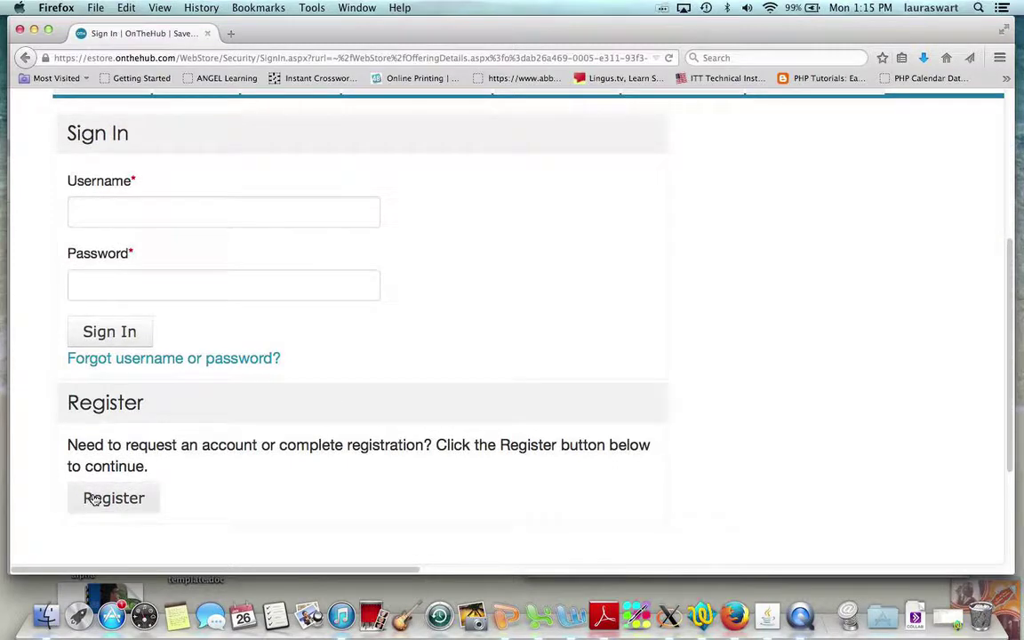
{"action": "left_click", "coordinate": [88, 215]}
{"action": "left_click", "coordinate": [91, 294]}
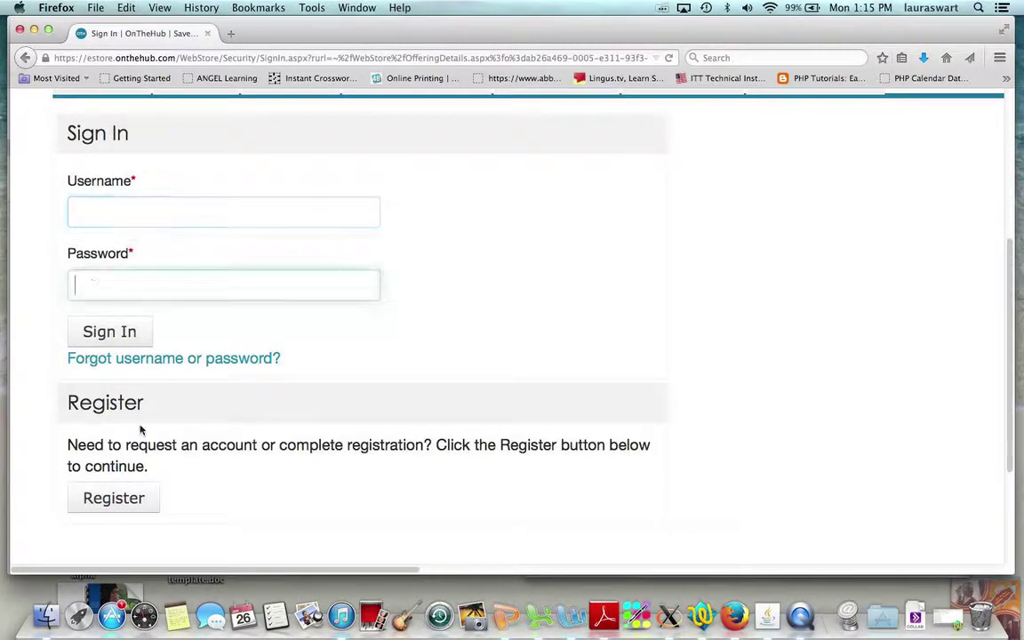
{"action": "left_click", "coordinate": [113, 499]}
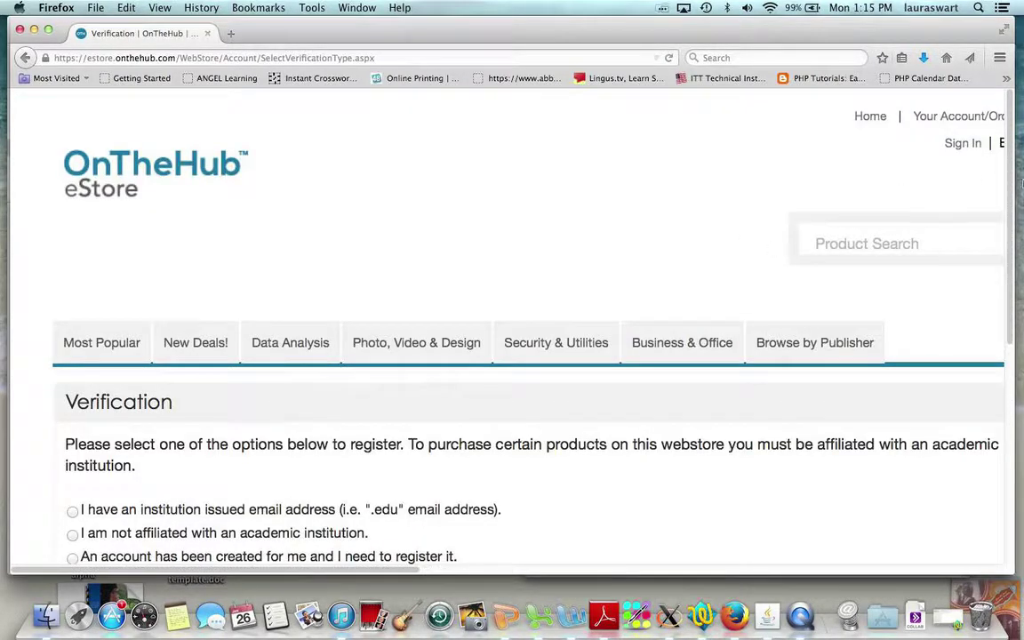
Select 'I have an institution issued email address (i.e. ".edu" email address)' on Verification.
{"action": "left_click_drag", "start_coordinate": [1011, 178], "coordinate": [1017, 263]}
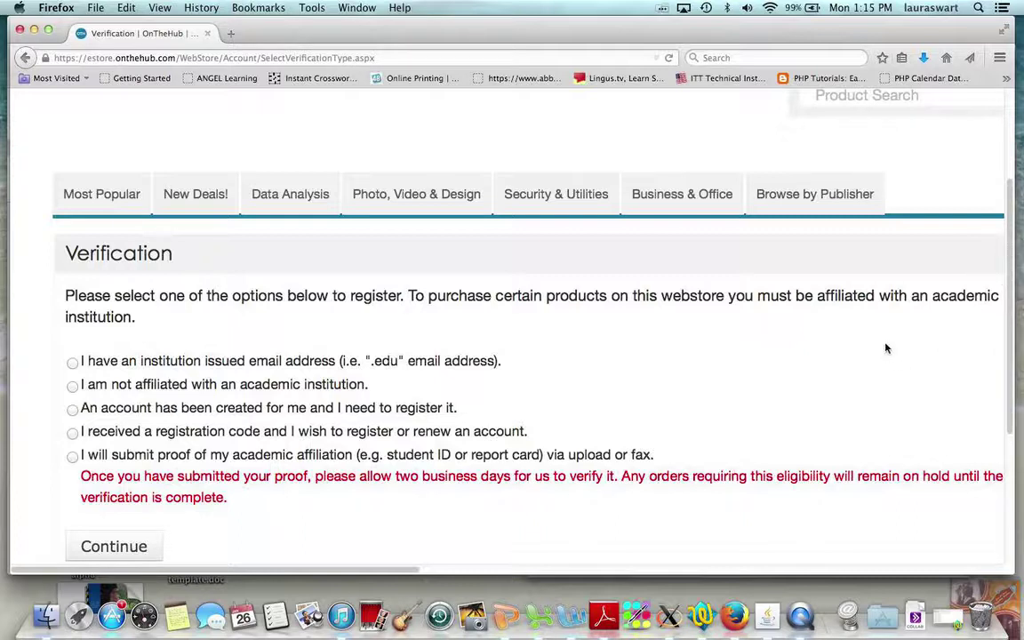
{"action": "left_click_drag", "start_coordinate": [1011, 332], "coordinate": [1008, 341]}
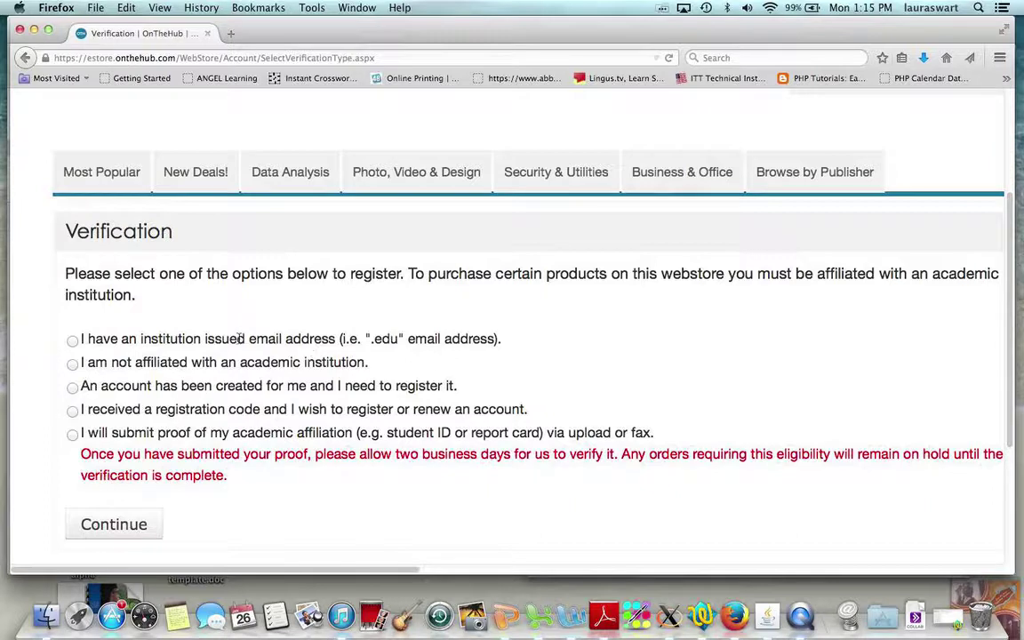
{"action": "left_click", "coordinate": [72, 341]}
{"action": "left_click_drag", "start_coordinate": [121, 338], "coordinate": [416, 339]}
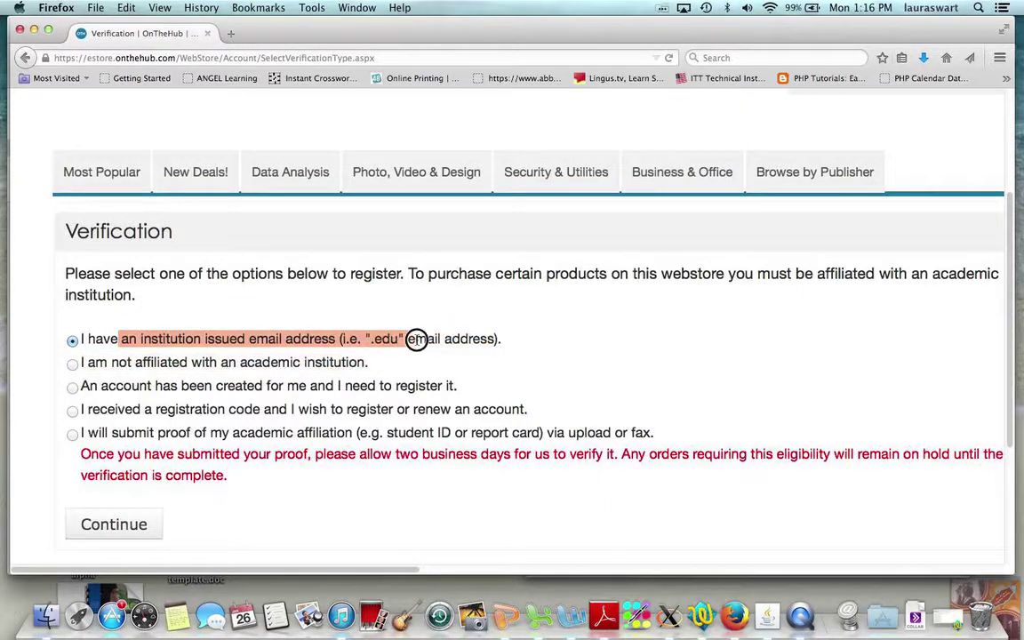
{"action": "left_click", "coordinate": [512, 341]}
Enter your institution .edu email address on Verify Email Address and submit it.
{"action": "left_click", "coordinate": [107, 524]}
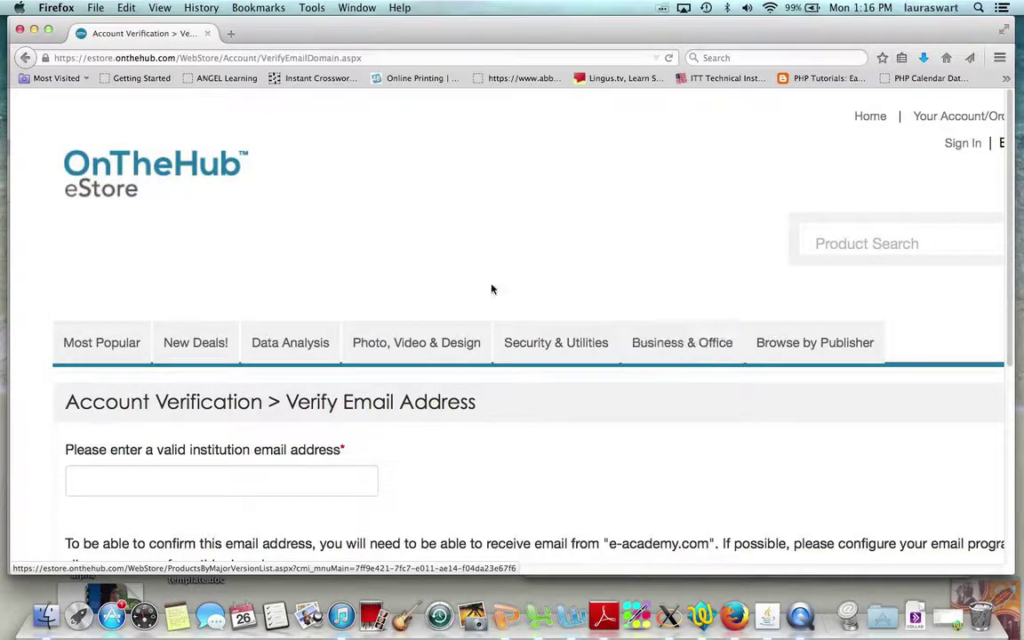
{"action": "scroll", "coordinate": [469, 243], "scroll_direction": "down", "scroll_amount": 5}
{"action": "scroll", "coordinate": [468, 242], "scroll_direction": "up", "scroll_amount": 5}
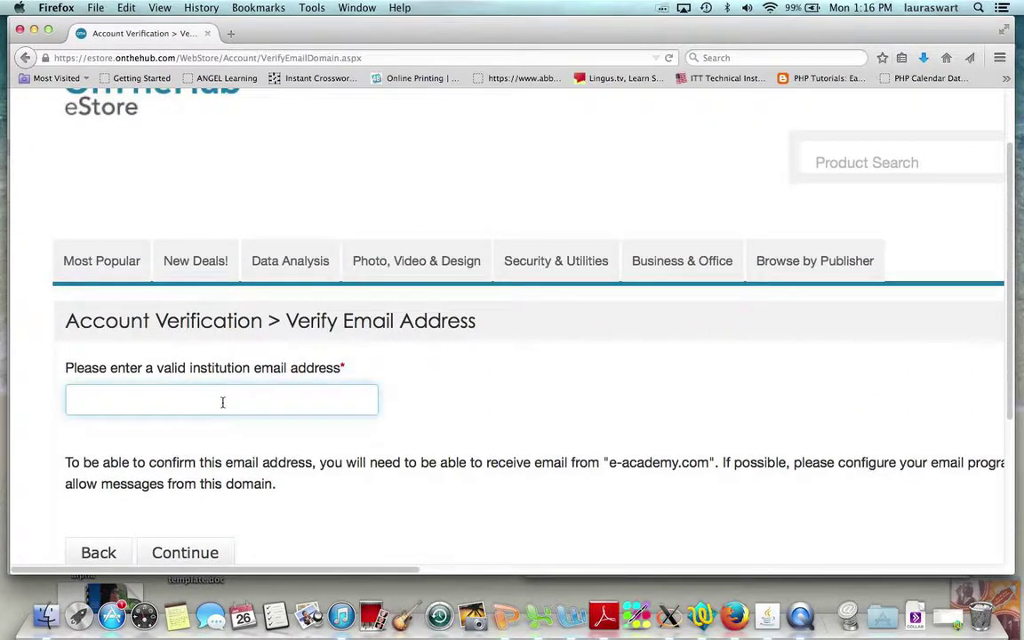
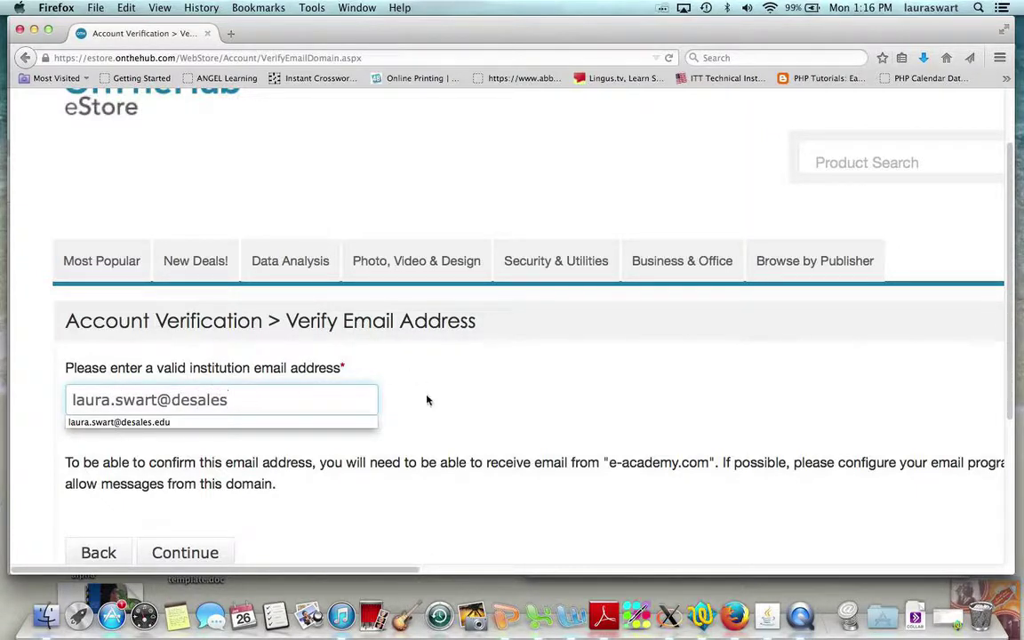
{"action": "left_click", "coordinate": [512, 372]}
{"action": "scroll", "coordinate": [550, 367], "scroll_direction": "down", "scroll_amount": 1}
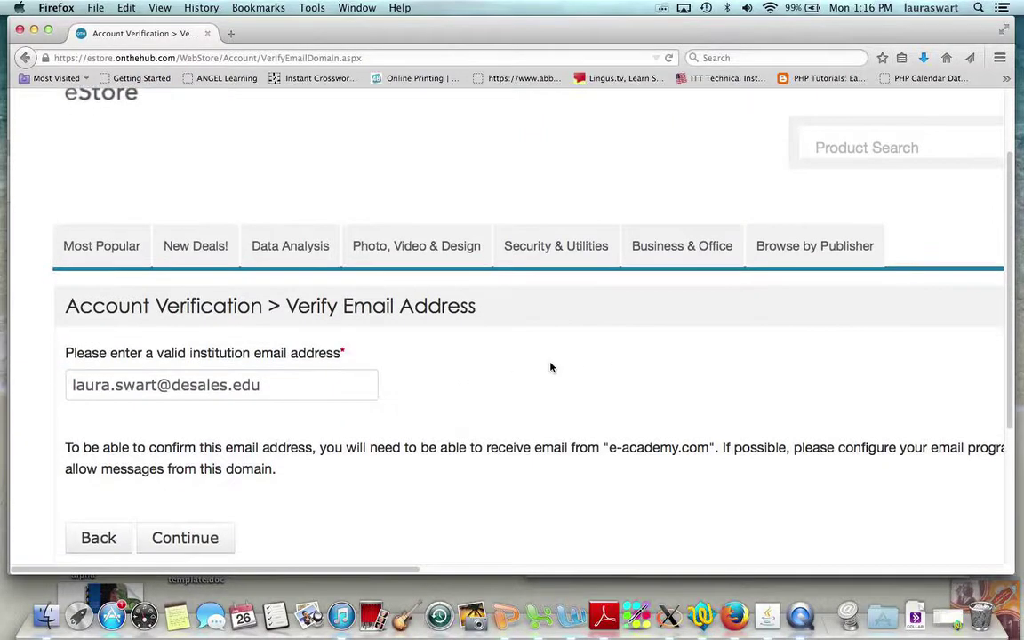
{"action": "scroll", "coordinate": [550, 367], "scroll_direction": "down", "scroll_amount": 2}
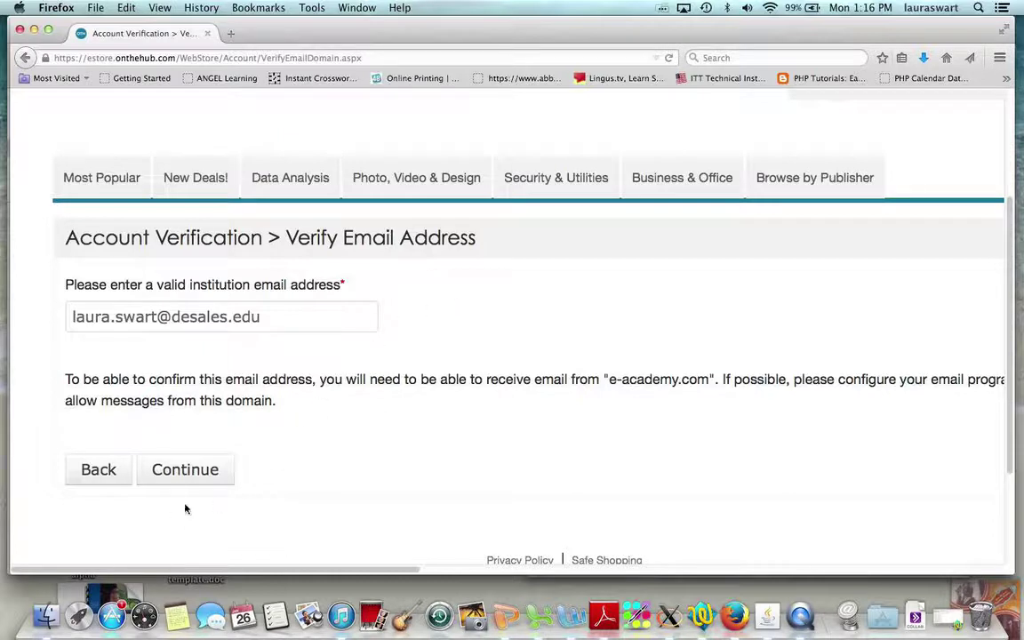
{"action": "left_click", "coordinate": [183, 469]}
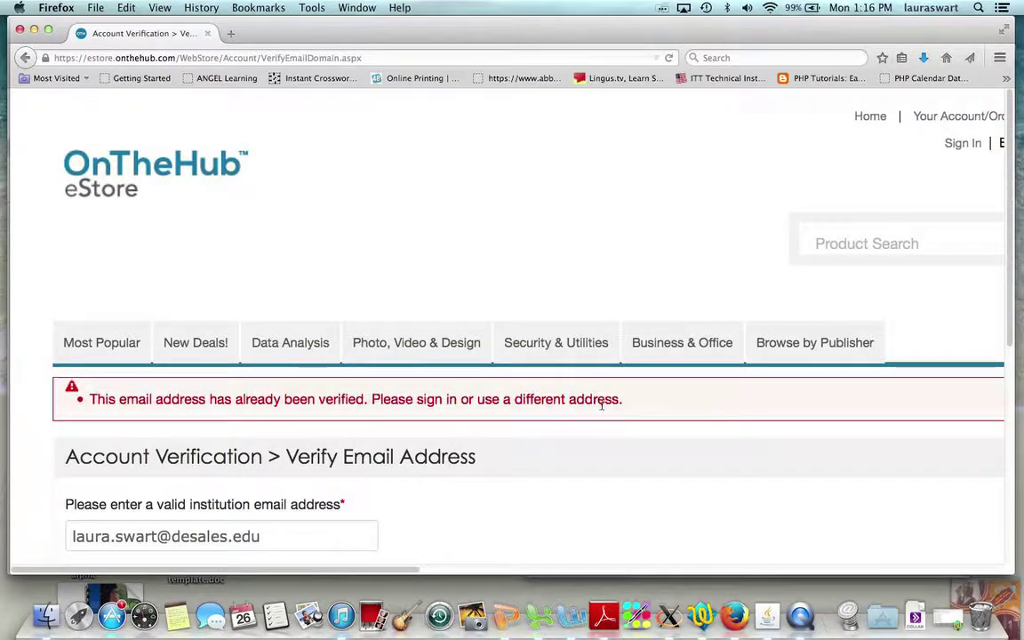
{"action": "left_click", "coordinate": [285, 432]}
{"action": "left_click_drag", "start_coordinate": [84, 403], "coordinate": [351, 448]}
{"action": "left_click", "coordinate": [609, 460]}
{"action": "scroll", "coordinate": [609, 459], "scroll_direction": "down", "scroll_amount": 5}
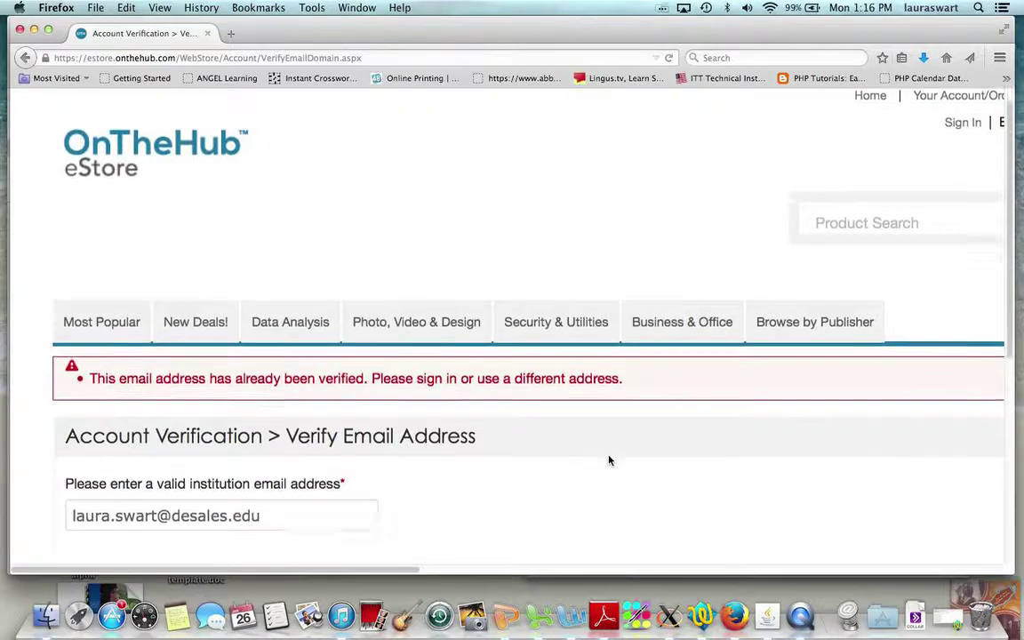
{"action": "scroll", "coordinate": [609, 459], "scroll_direction": "up", "scroll_amount": 1}
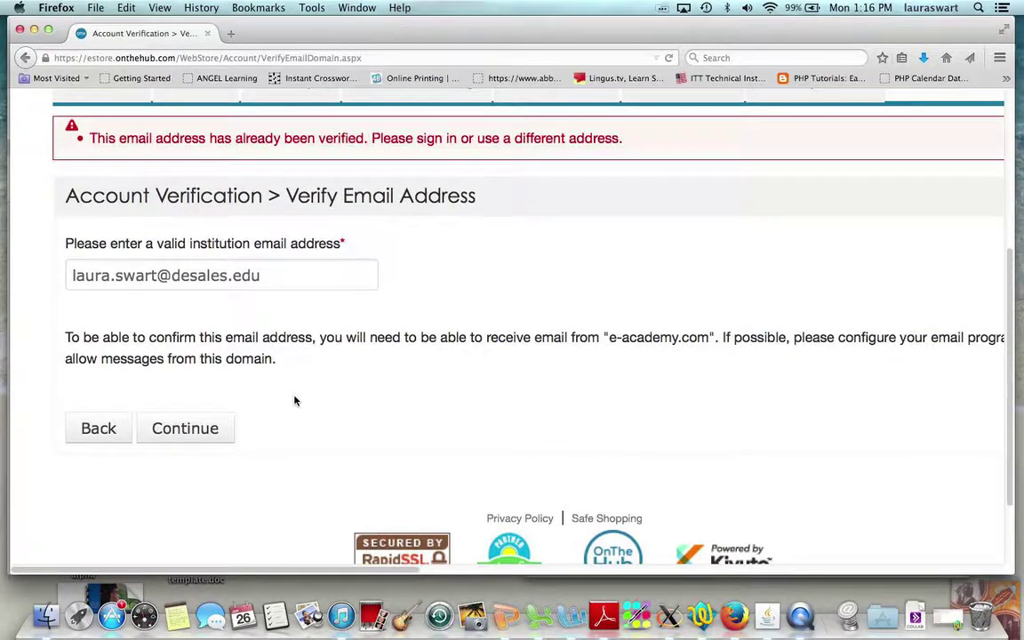
{"action": "left_click_drag", "start_coordinate": [139, 337], "coordinate": [708, 336]}
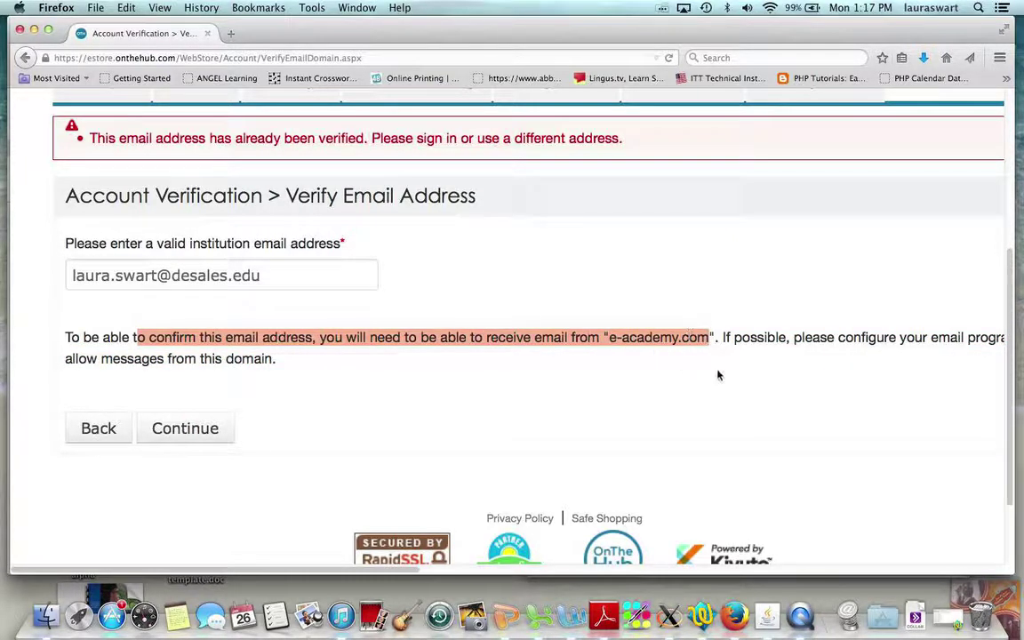
{"action": "left_click", "coordinate": [718, 375]}
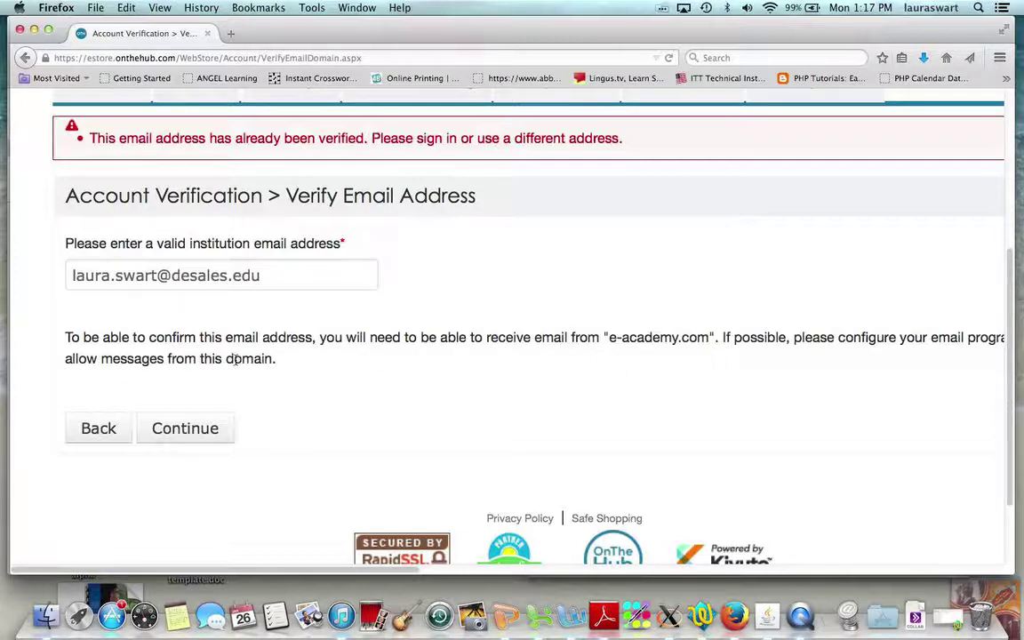
{"action": "left_click_drag", "start_coordinate": [66, 336], "coordinate": [269, 360]}
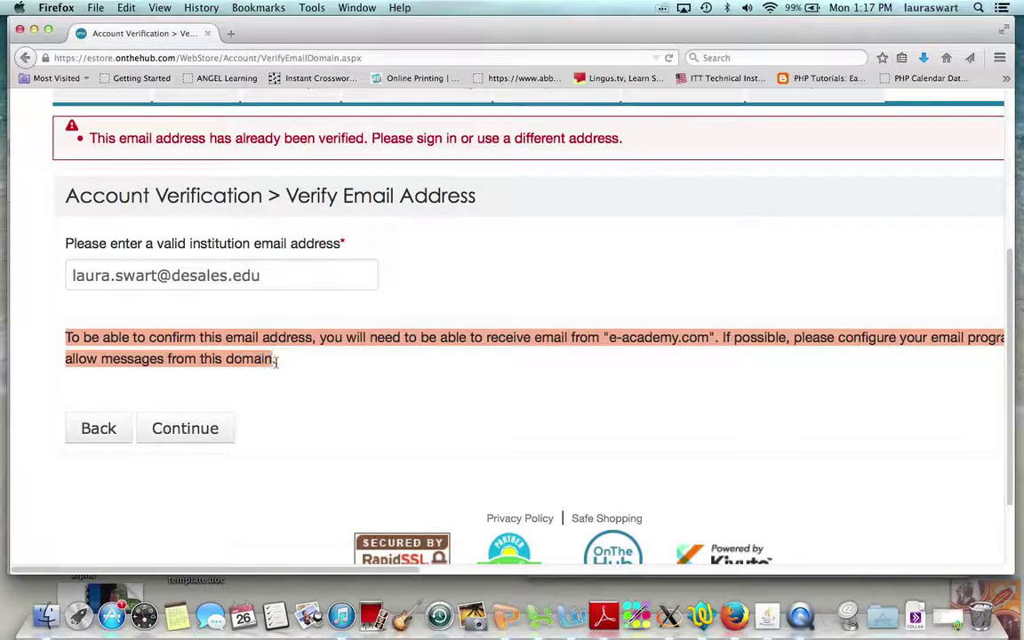